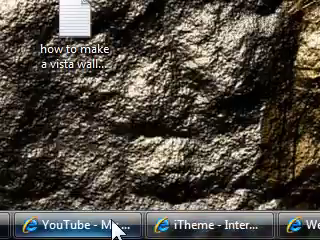
# Follow the brusheezy.com link in the YouTube video description to reach Brusheezy.
pyautogui.click(115, 227)
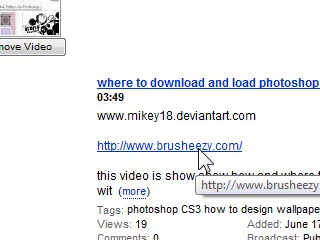
pyautogui.click(203, 152)
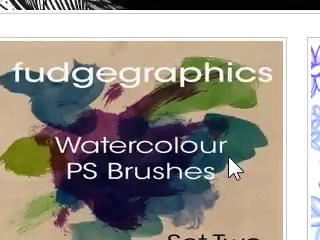
pyautogui.scroll(-5, 230, 165)
pyautogui.scroll(-3, 230, 165)
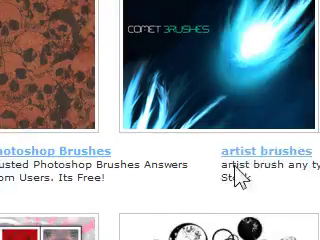
pyautogui.scroll(-5, 97, 100)
pyautogui.scroll(-3, 97, 100)
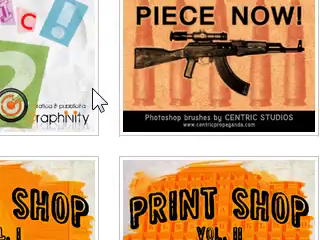
pyautogui.scroll(-3, 97, 100)
pyautogui.scroll(-3, 97, 100)
pyautogui.scroll(-3, 97, 100)
pyautogui.scroll(-2, 97, 100)
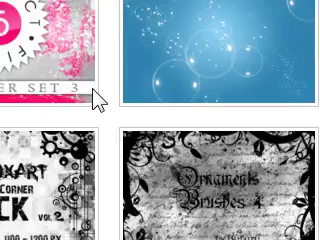
pyautogui.scroll(5, 97, 100)
pyautogui.scroll(3, 97, 100)
pyautogui.scroll(-5, 97, 100)
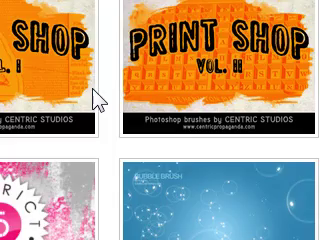
pyautogui.scroll(-2, 97, 100)
pyautogui.scroll(-2, 155, 178)
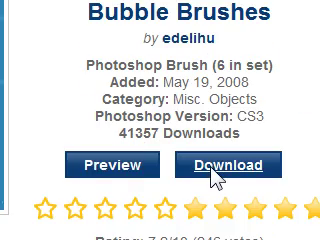
# Save Bubble_Brushes_by_Edelihu.abr from the Bubble Brushes page and close the finished download.
pyautogui.click(215, 172)
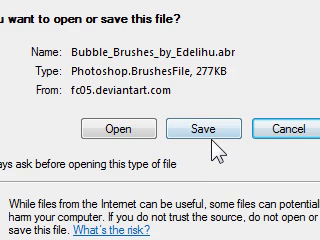
pyautogui.click(245, 165)
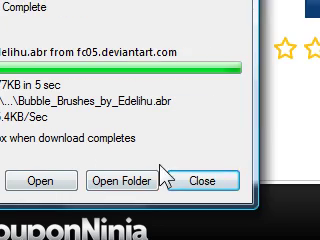
pyautogui.click(200, 181)
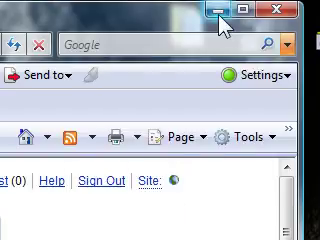
# Minimize Internet Explorer to reach the Windows desktop.
pyautogui.click(220, 14)
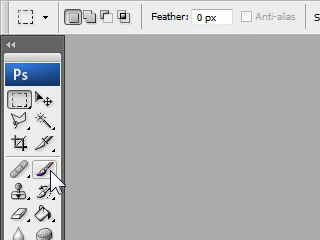
# With the Brush tool, load the Bubble Brushes .abr file from the Desktop into the presets.
pyautogui.click(45, 170)
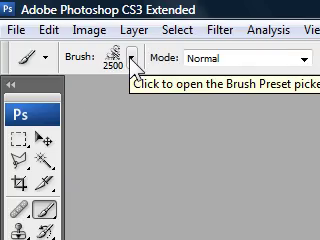
pyautogui.click(131, 58)
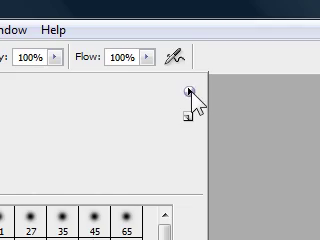
pyautogui.click(190, 92)
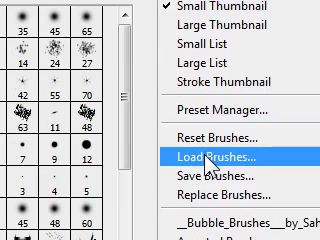
pyautogui.click(208, 160)
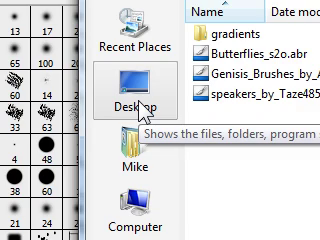
pyautogui.click(145, 110)
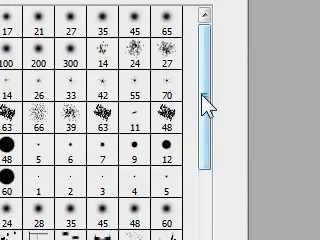
pyautogui.moveTo(207, 103); pyautogui.dragTo(212, 178)
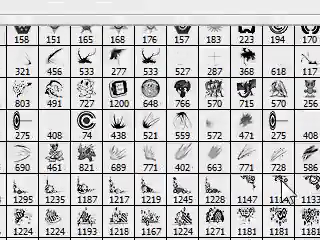
pyautogui.scroll(-5, 190, 190)
pyautogui.scroll(-5, 190, 175)
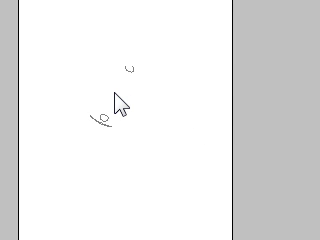
# Stamp a black bubble, switch the foreground colour to red, and stamp five red bubbles.
pyautogui.click(106, 92)
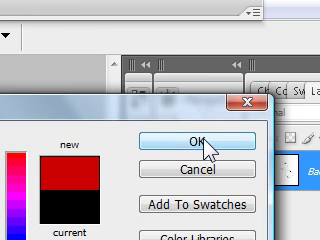
pyautogui.click(200, 143)
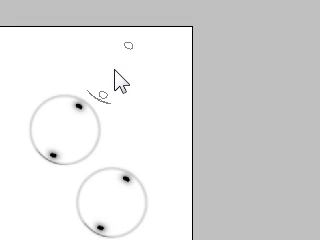
pyautogui.click(118, 78)
pyautogui.click(155, 145)
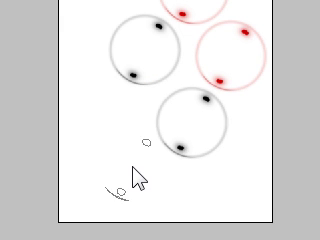
pyautogui.click(140, 178)
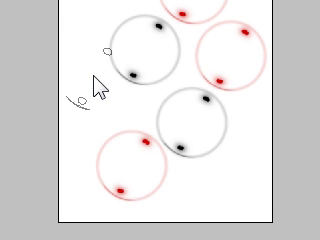
pyautogui.click(100, 88)
pyautogui.click(105, 72)
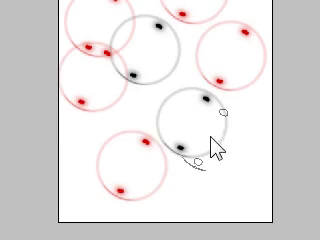
# Paint a dense trail of overlapping red bubbles, then undo that cluster.
pyautogui.moveTo(195, 118)
pyautogui.mouseDown()
pyautogui.moveTo(215, 128)
pyautogui.moveTo(155, 125)
pyautogui.mouseUp()
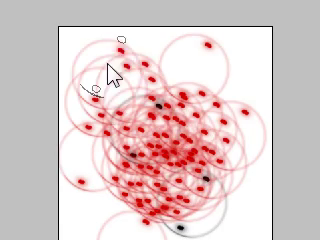
pyautogui.click(113, 75)
pyautogui.hotkey('ctrl', 'z')
pyautogui.hotkey('ctrl', 'shift', 'z')
pyautogui.hotkey('ctrl', 'z')
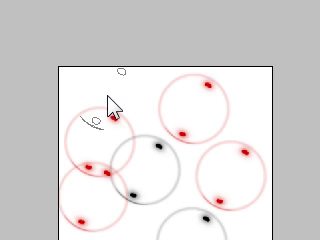